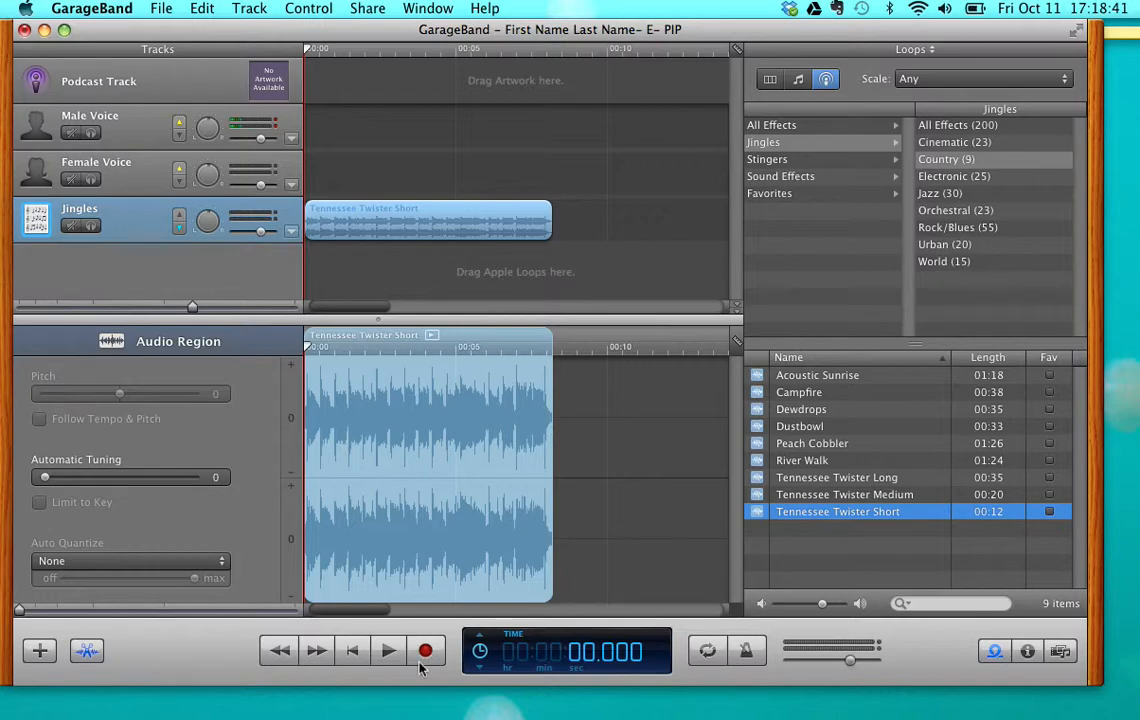
# - Select the Female Voice track in the podcast project
pyautogui.moveTo(306, 49); pyautogui.dragTo(295, 72)
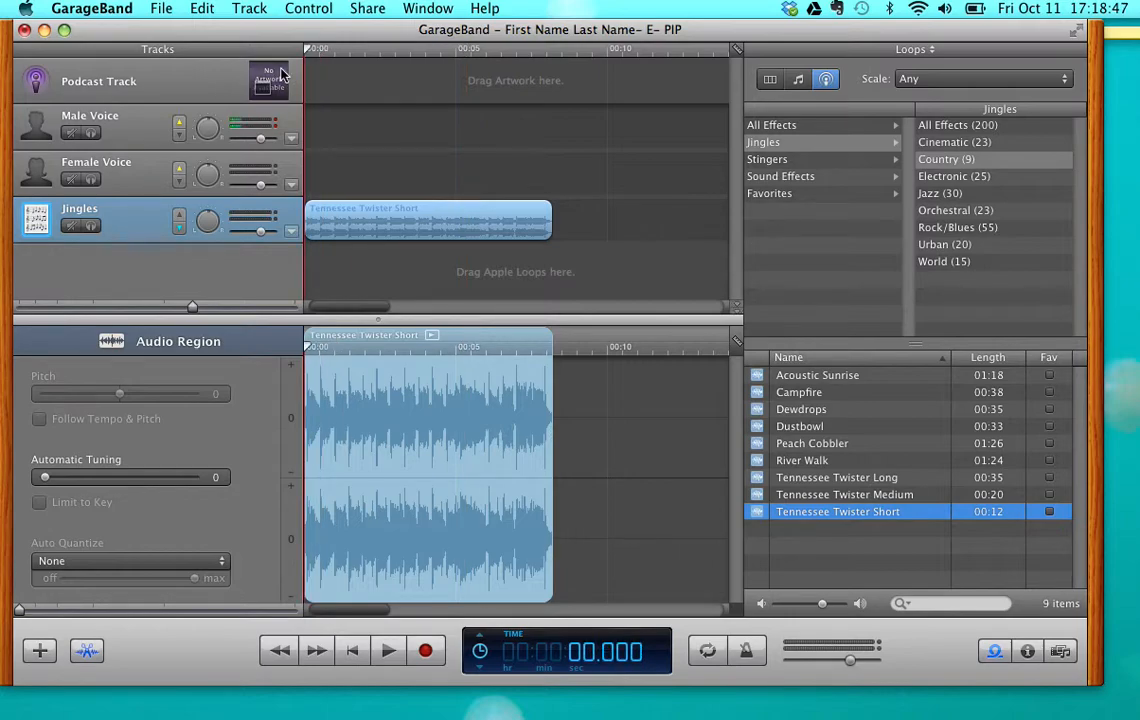
pyautogui.click(136, 138)
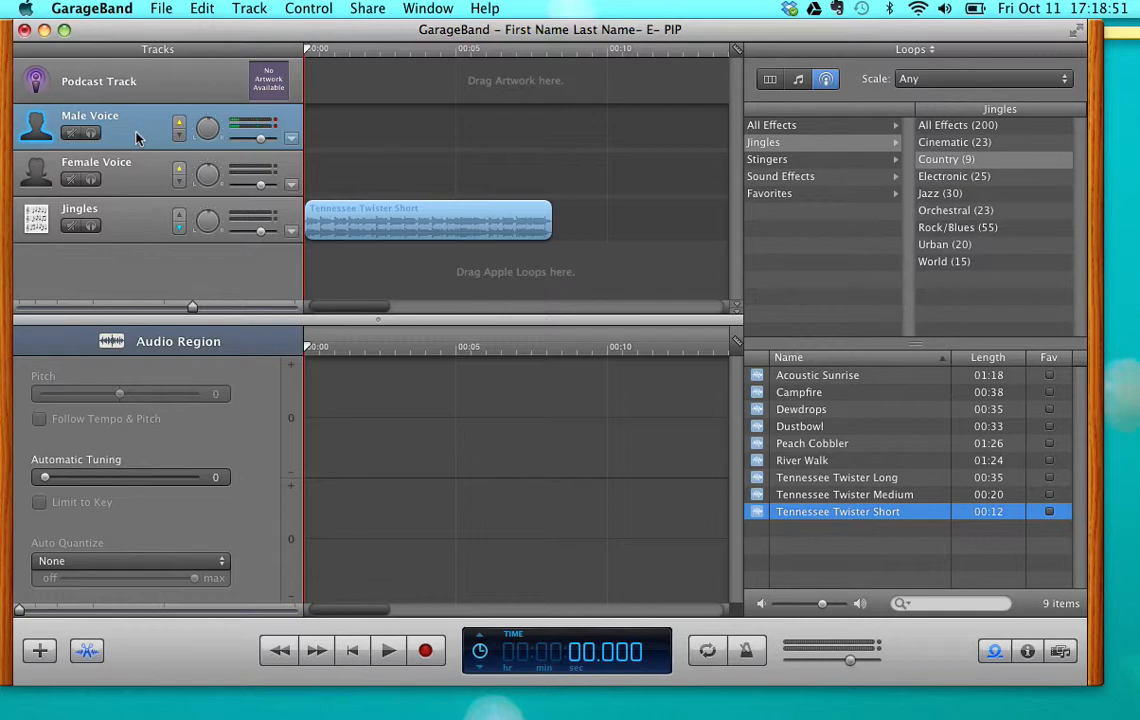
pyautogui.click(142, 194)
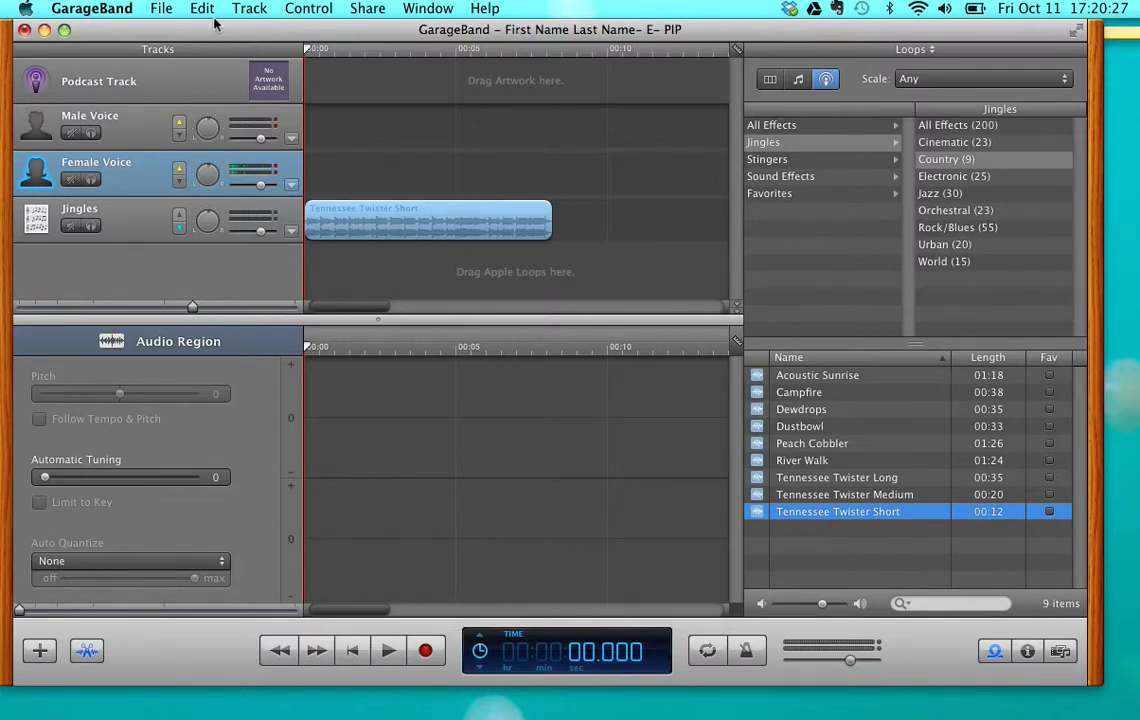
pyautogui.click(146, 7)
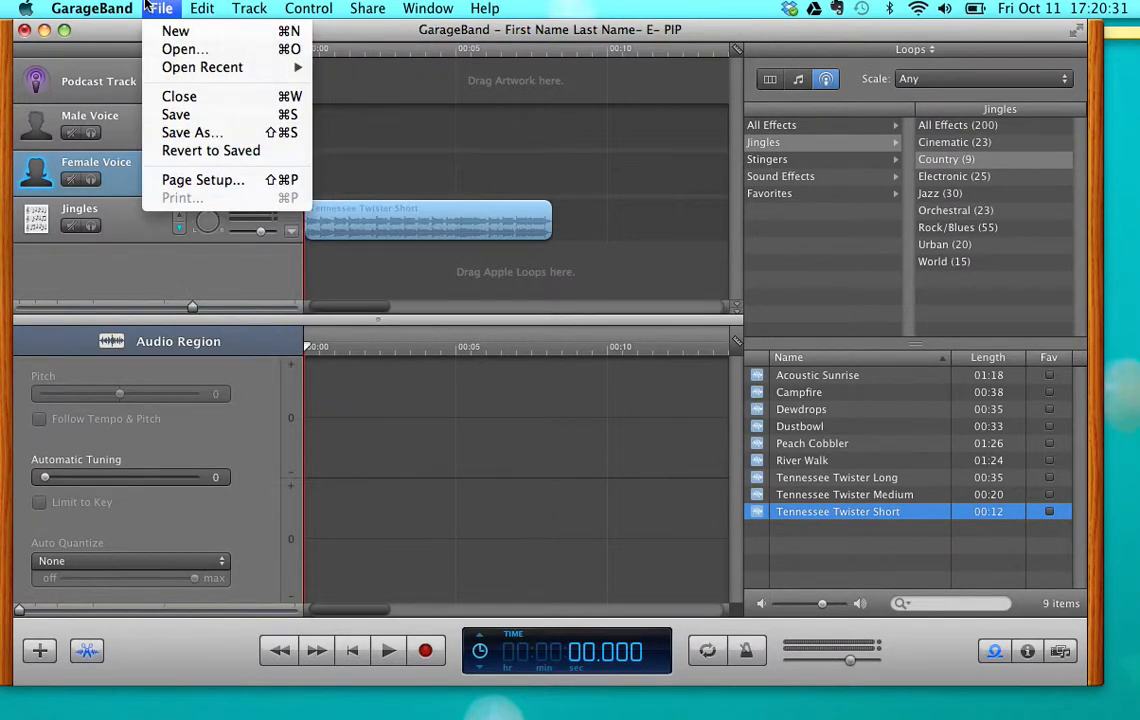
pyautogui.click(146, 7)
pyautogui.click(195, 8)
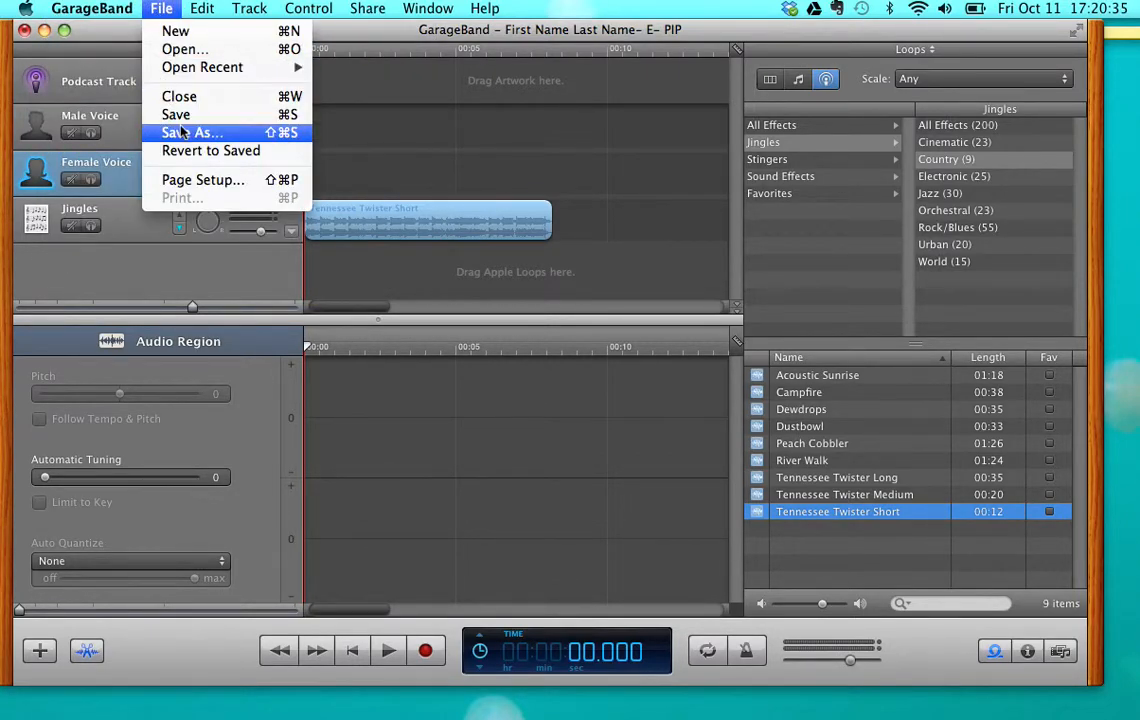
pyautogui.click(368, 7)
pyautogui.click(368, 7)
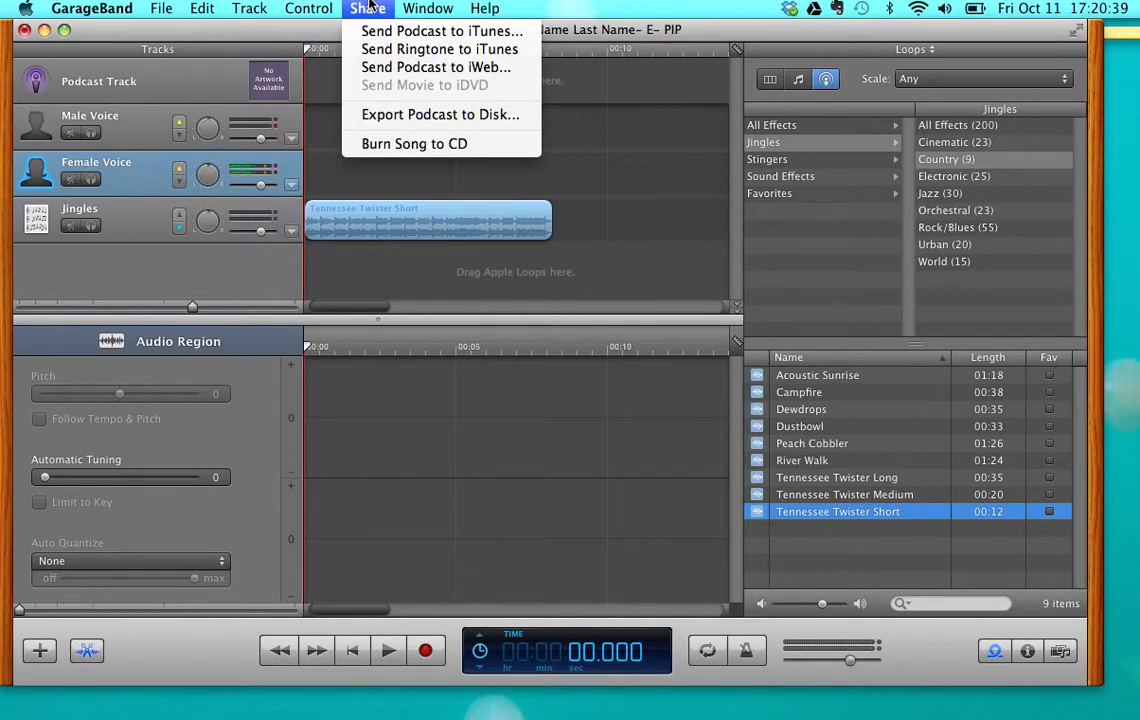
pyautogui.click(368, 7)
# - Save the podcast project
pyautogui.click(161, 8)
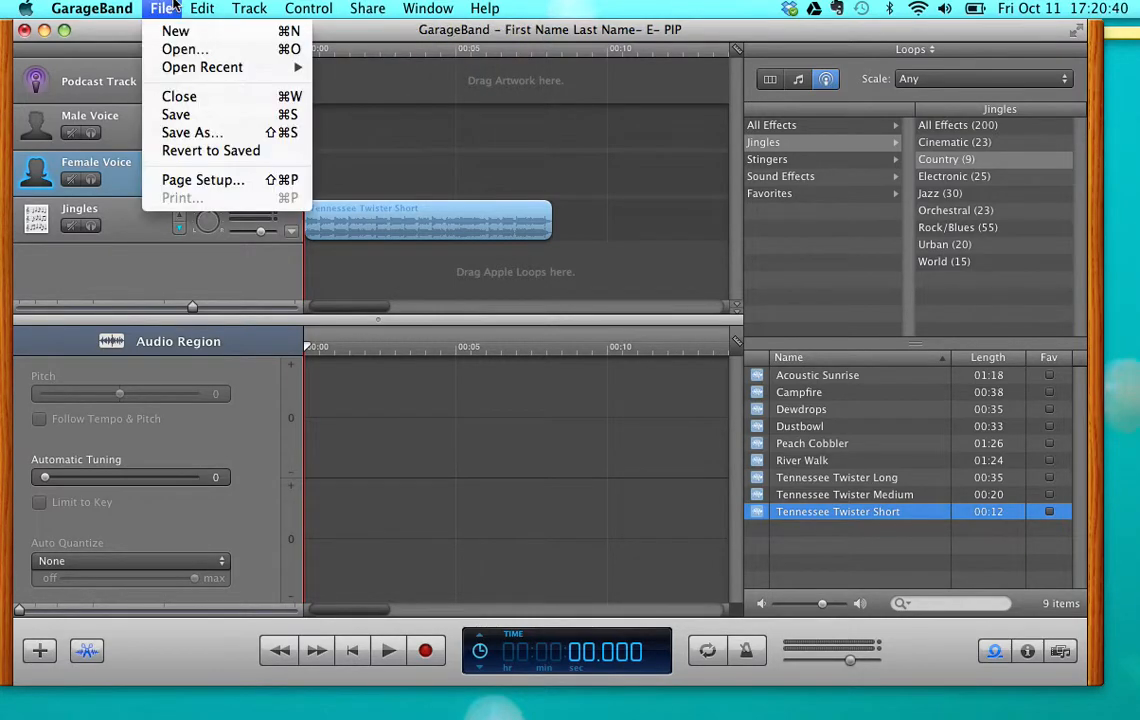
pyautogui.click(212, 118)
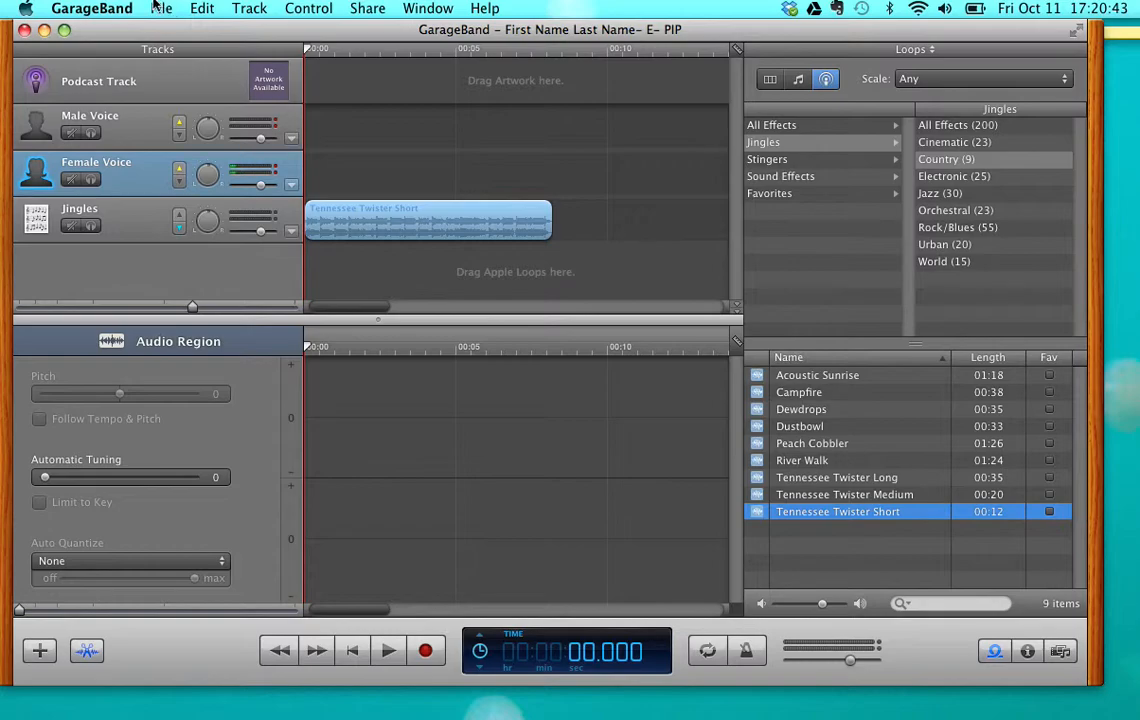
# - Start sending the podcast to iTunes and choose the MP3 Encoder for compression after trying the AAC Encoder
pyautogui.click(368, 8)
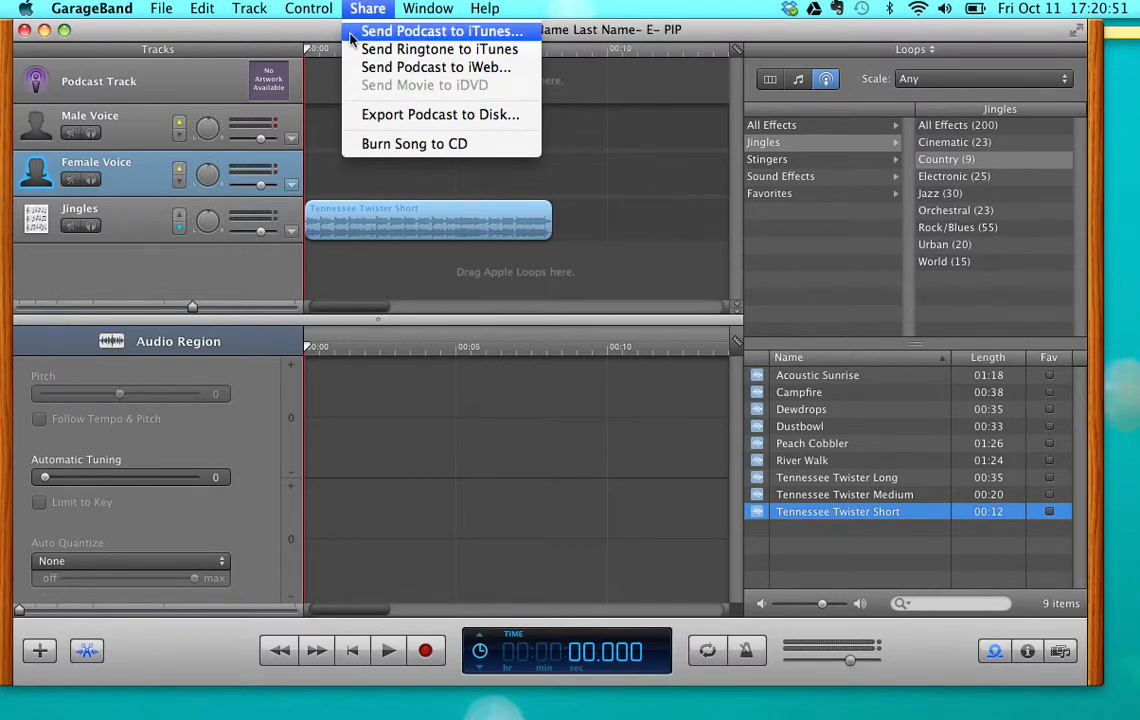
pyautogui.click(440, 31)
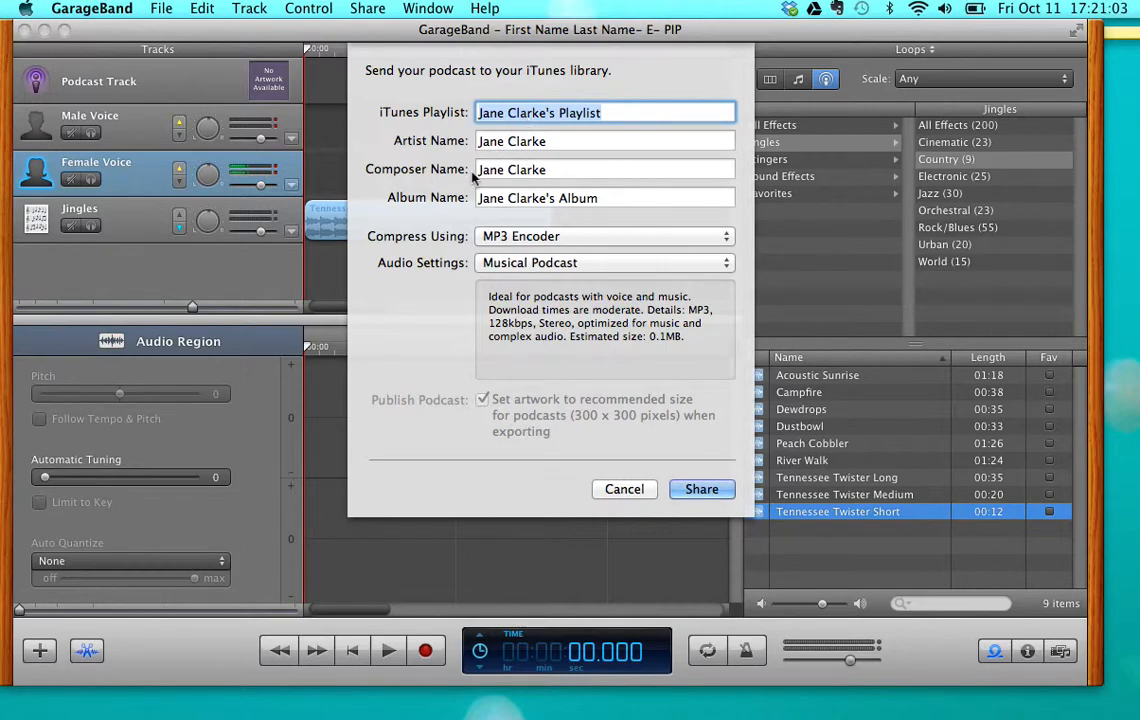
pyautogui.click(540, 238)
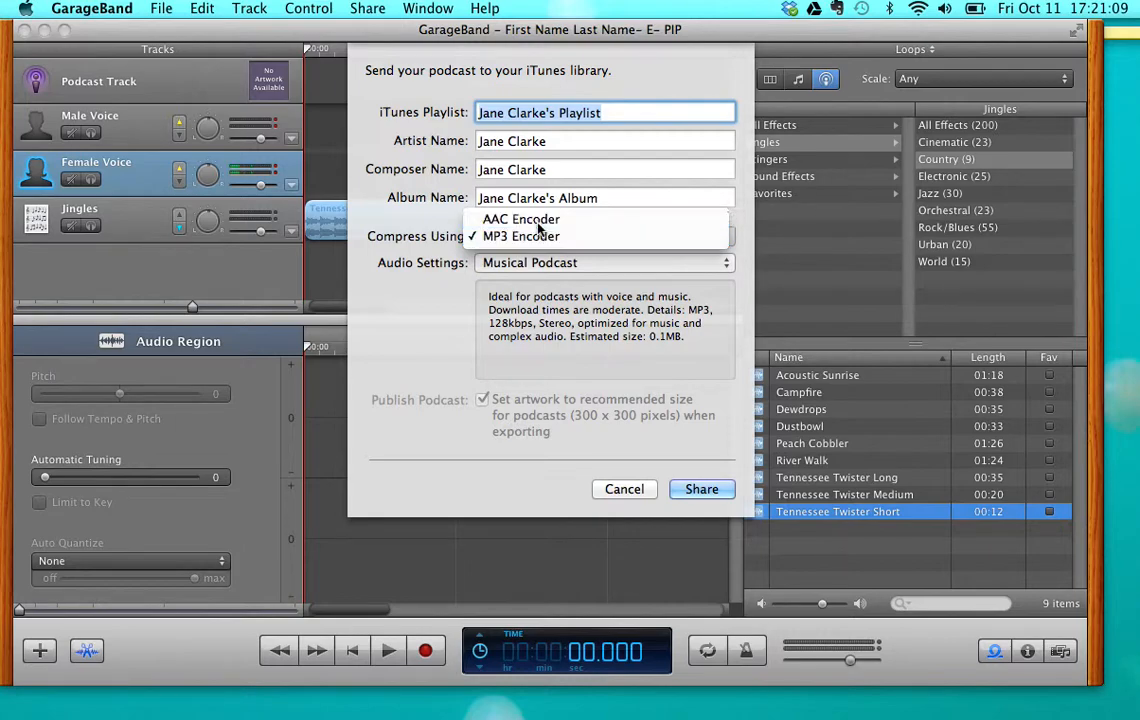
pyautogui.click(522, 219)
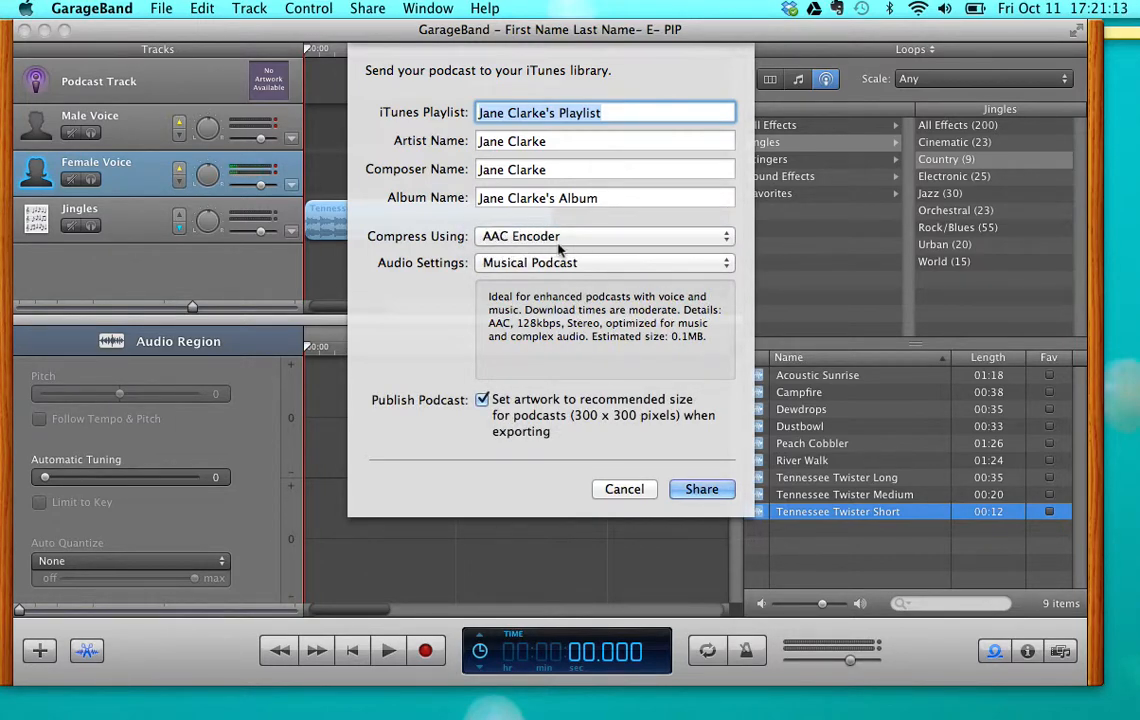
pyautogui.click(530, 240)
pyautogui.click(560, 256)
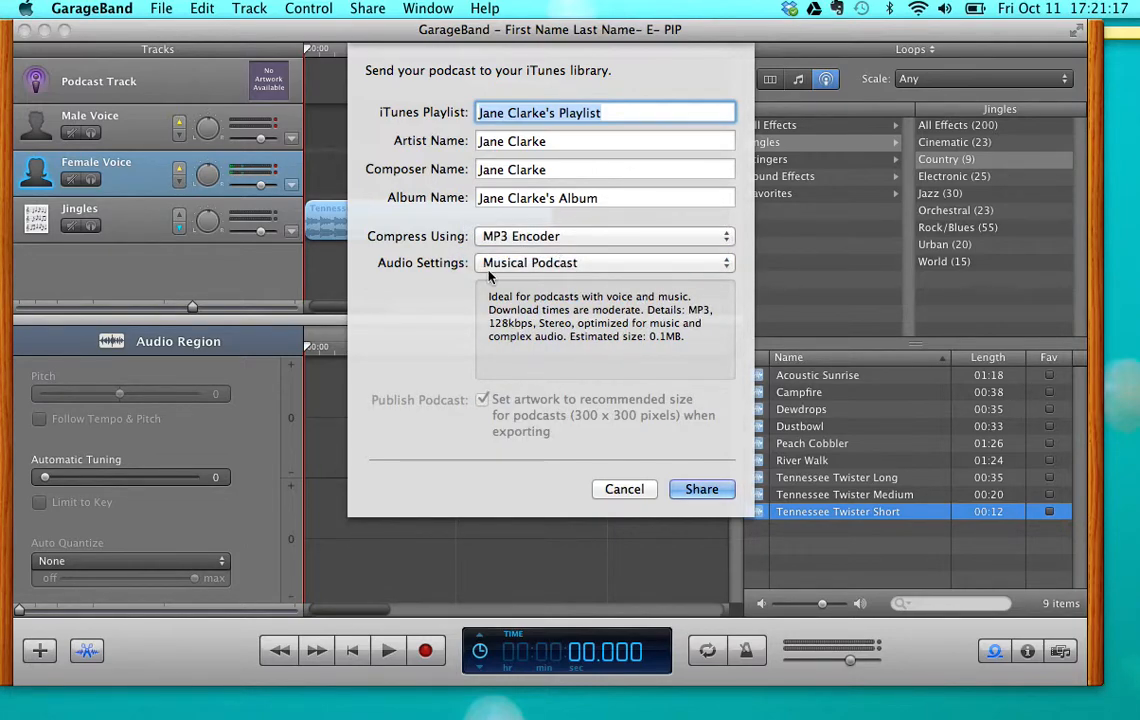
# - Set the podcast's audio settings to Spoken Podcast, also trying the Higher Quality option
pyautogui.click(667, 262)
pyautogui.click(664, 260)
pyautogui.click(665, 257)
pyautogui.click(657, 247)
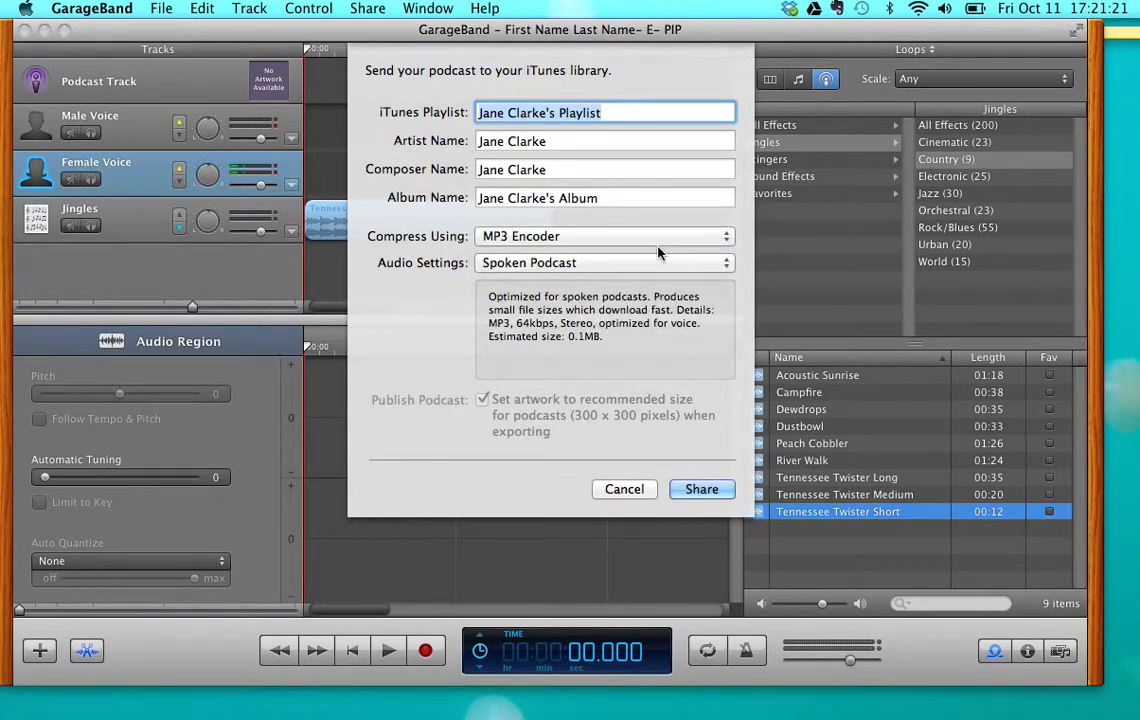
pyautogui.click(642, 266)
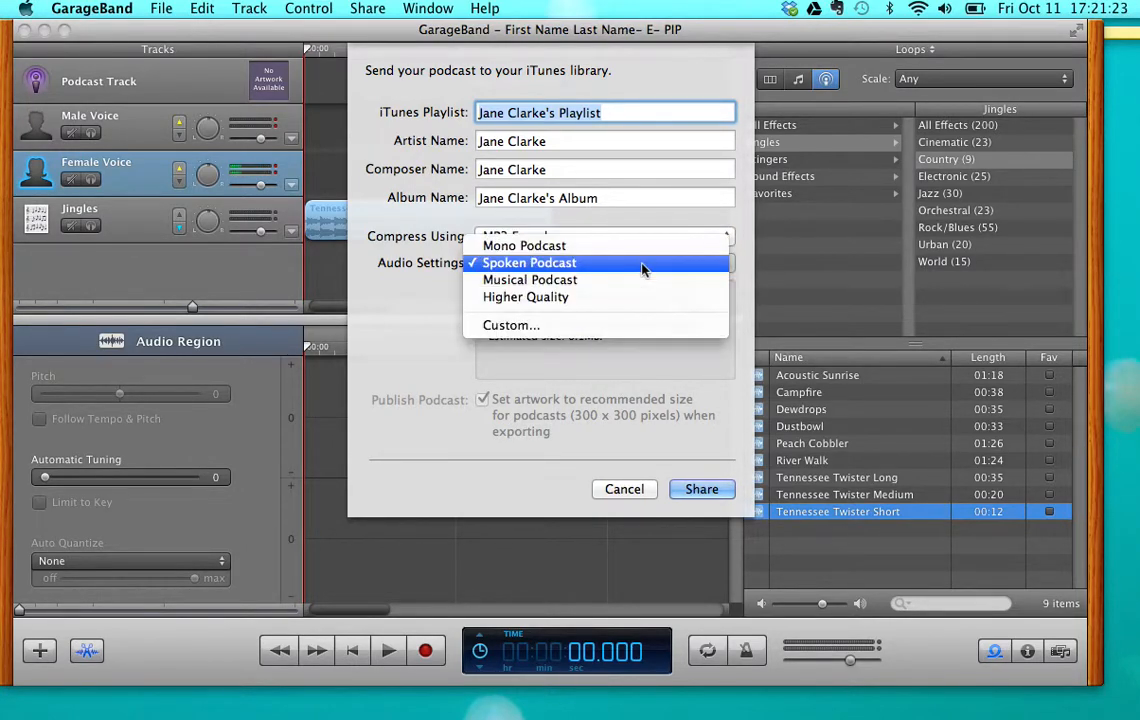
pyautogui.click(640, 297)
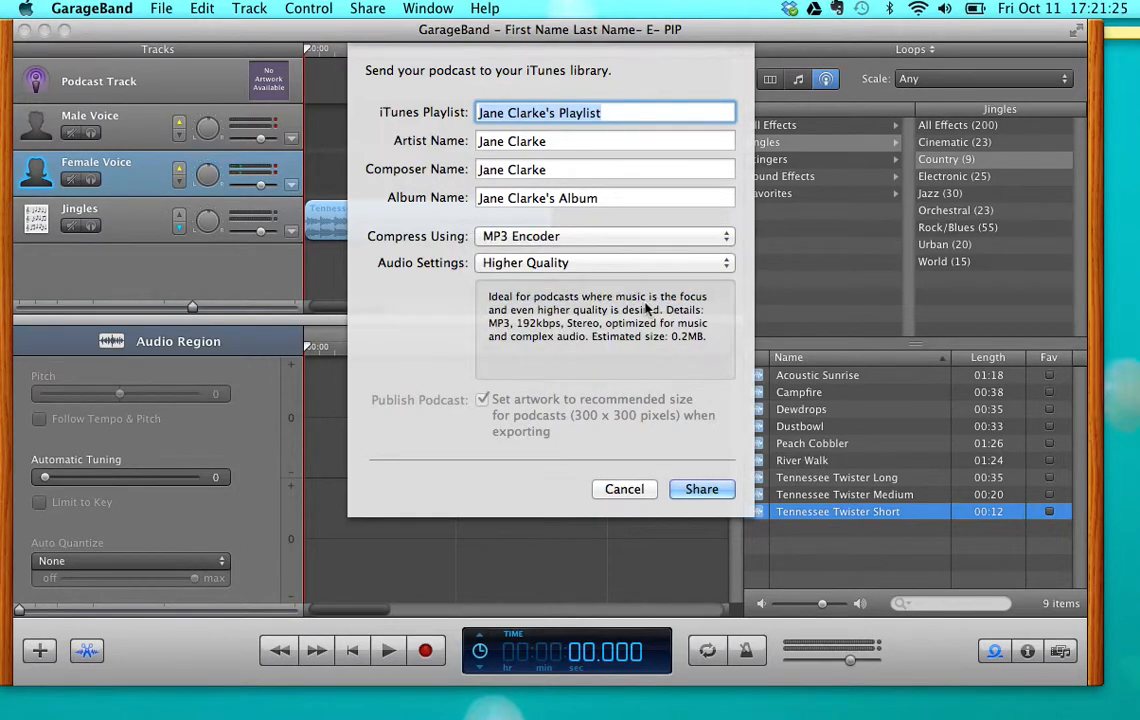
pyautogui.click(638, 262)
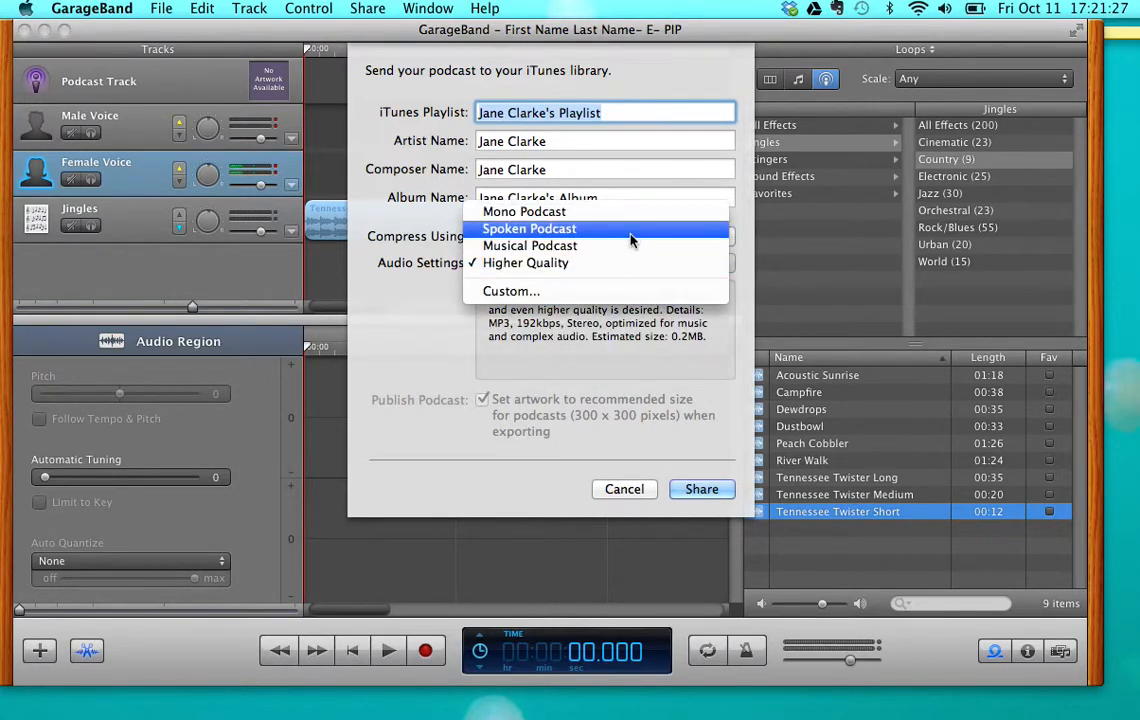
pyautogui.click(631, 229)
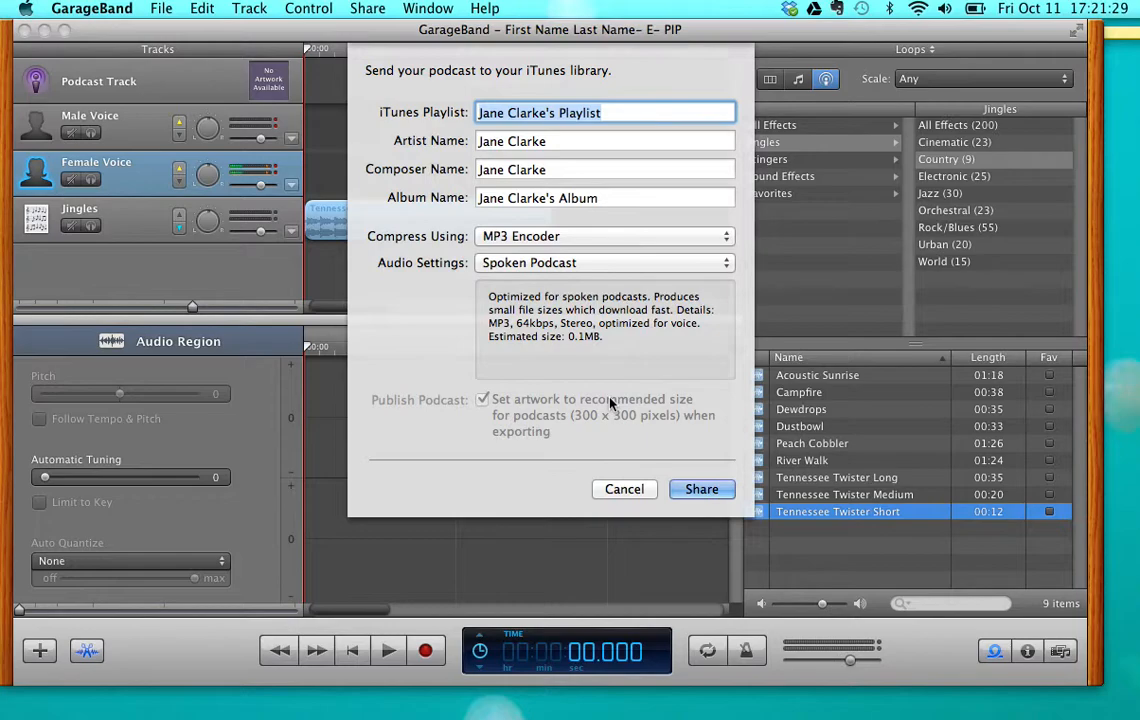
# - Share the podcast to the iTunes library as audio only and select the exported track in its playlist
pyautogui.click(700, 494)
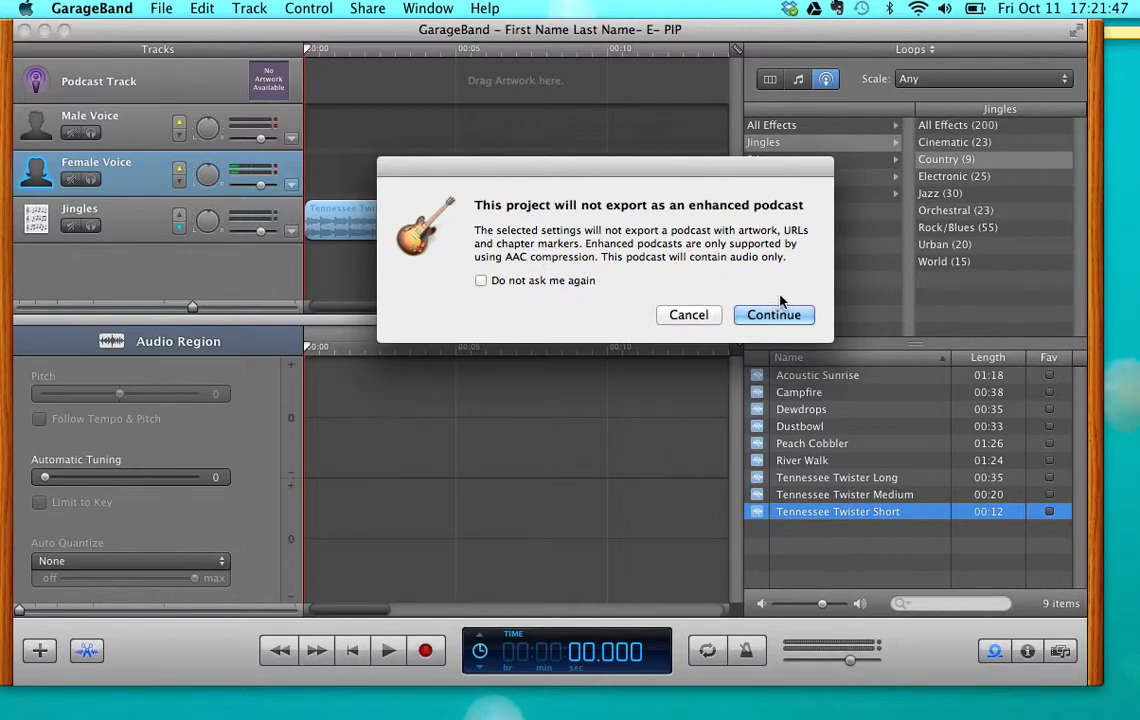
pyautogui.click(795, 316)
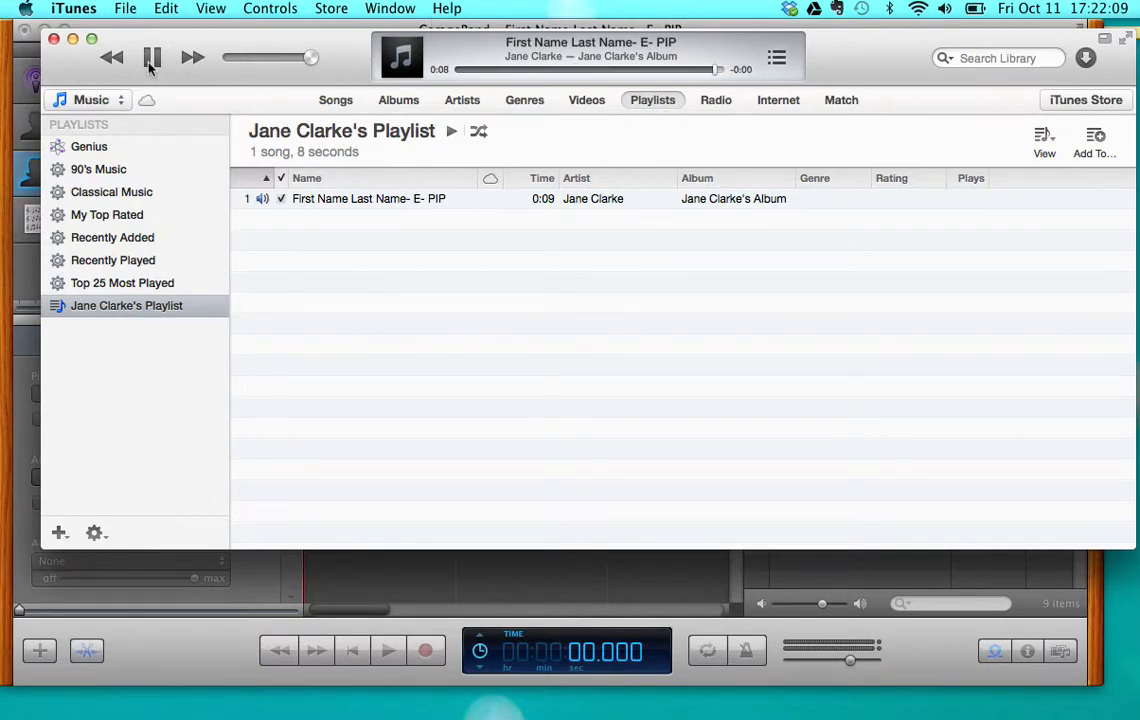
pyautogui.click(352, 199)
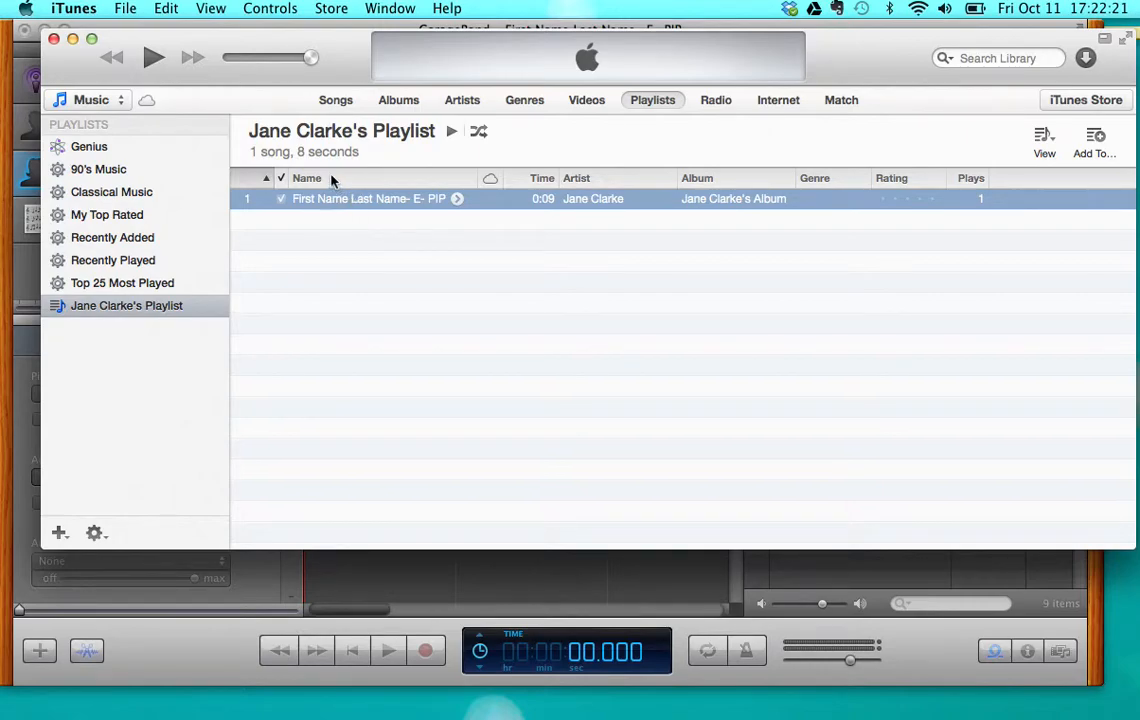
# - Switch to Finder and open the iTunes folder inside the Music folder
pyautogui.moveTo(476, 718)
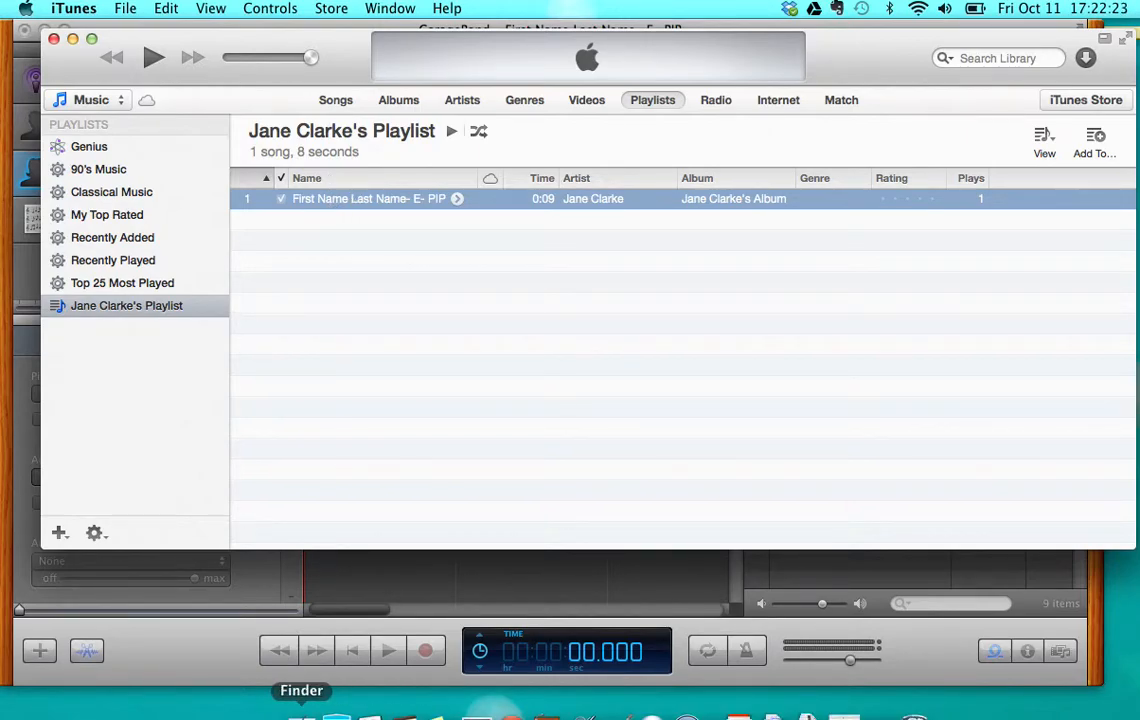
pyautogui.click(301, 713)
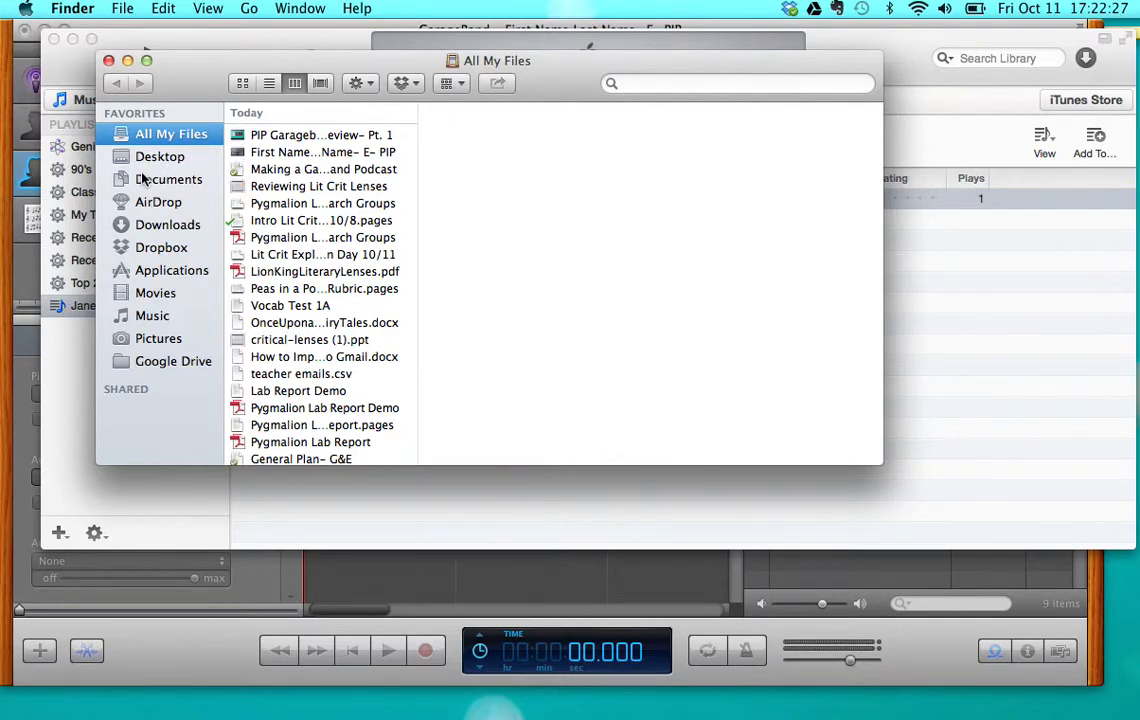
pyautogui.click(147, 179)
pyautogui.click(152, 315)
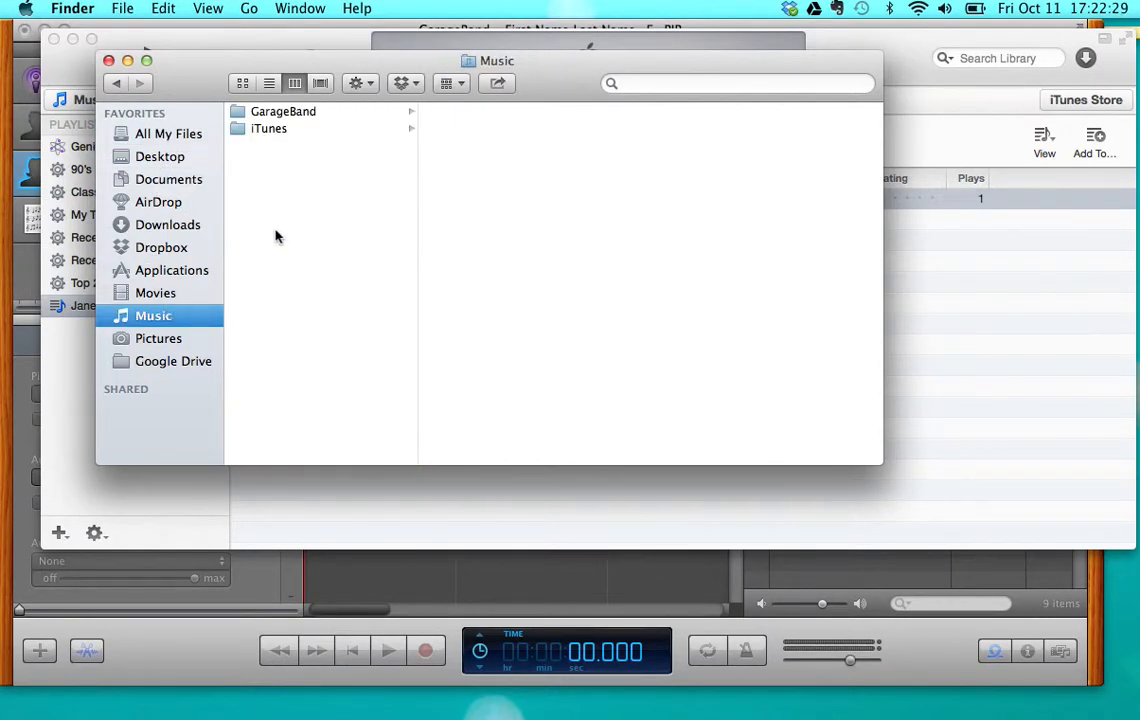
pyautogui.click(273, 131)
pyautogui.press('Up')
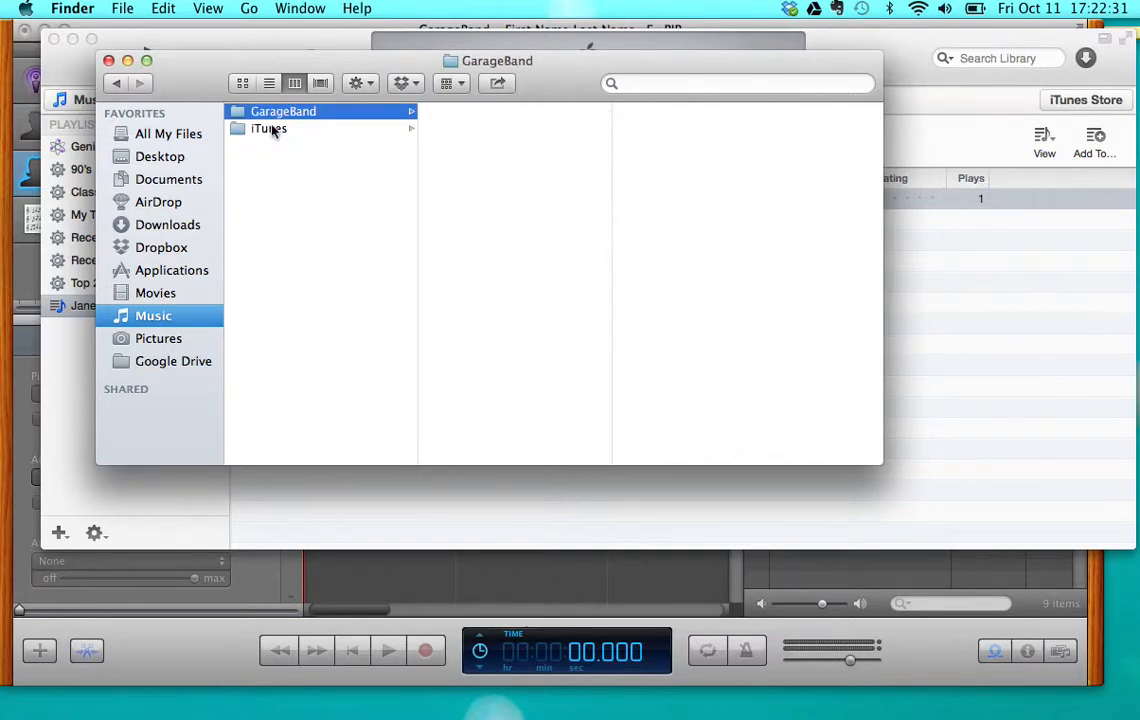
pyautogui.press('Down')
pyautogui.press('Right')
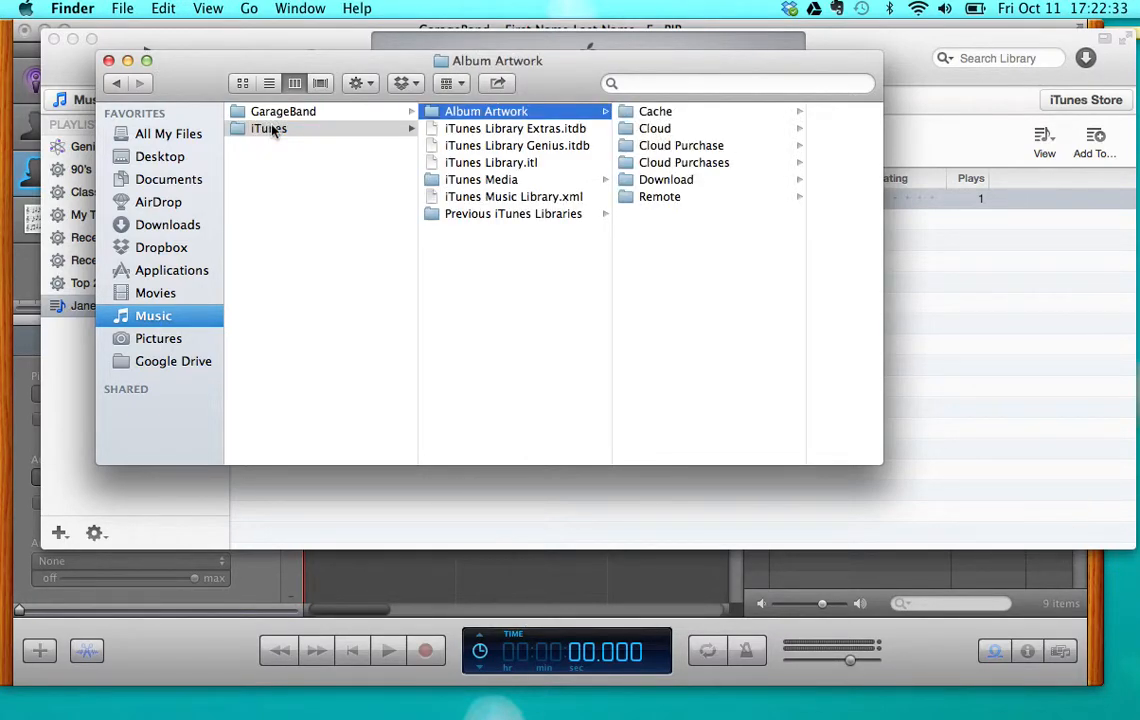
# - Open the Music folder inside iTunes Media
pyautogui.press('Down')
pyautogui.press('Down')
pyautogui.press('Down')
pyautogui.press('Down')
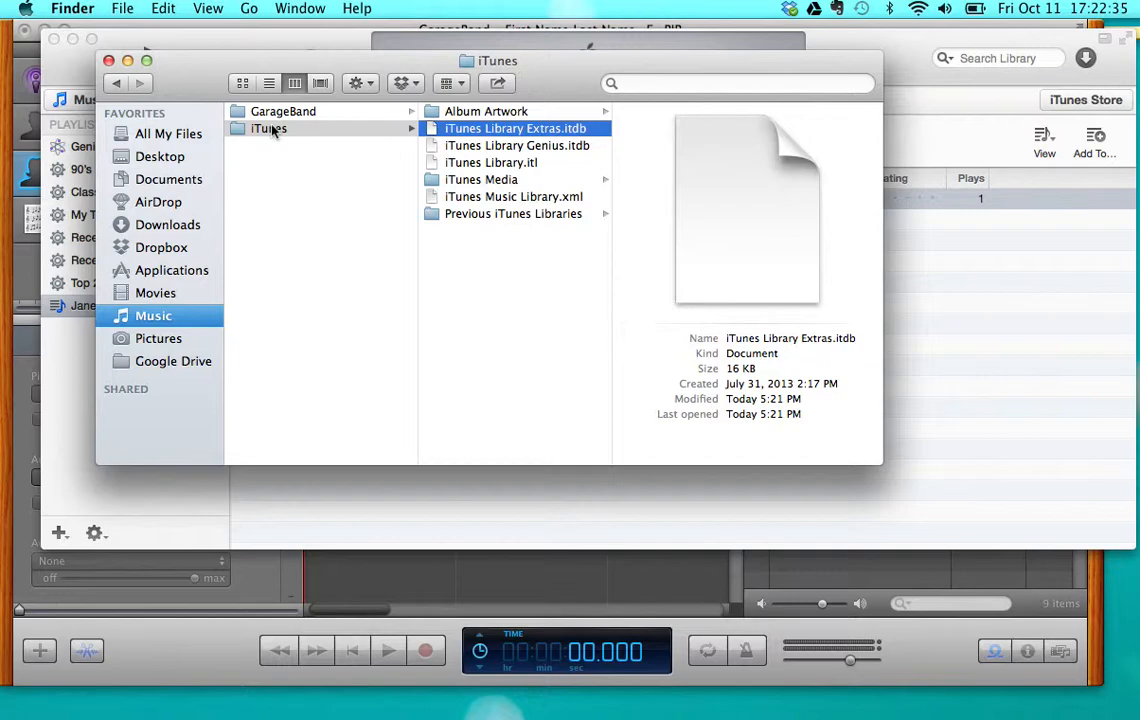
pyautogui.press('Right')
pyautogui.press('Down')
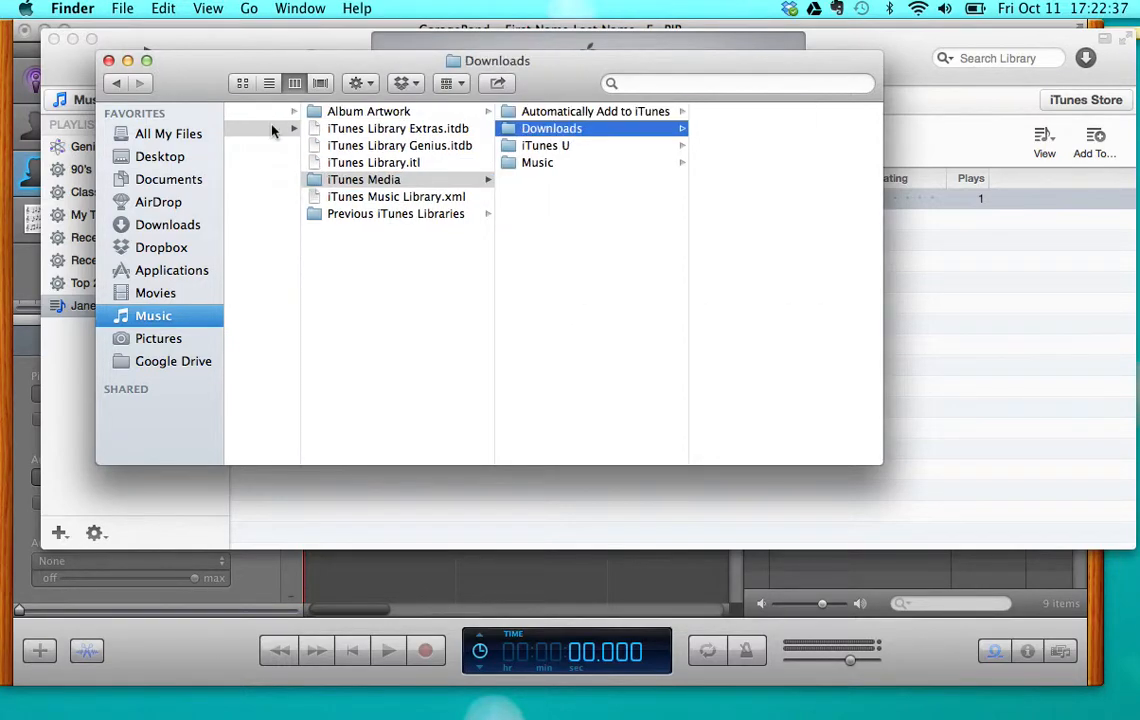
pyautogui.press('Down')
pyautogui.press('Down')
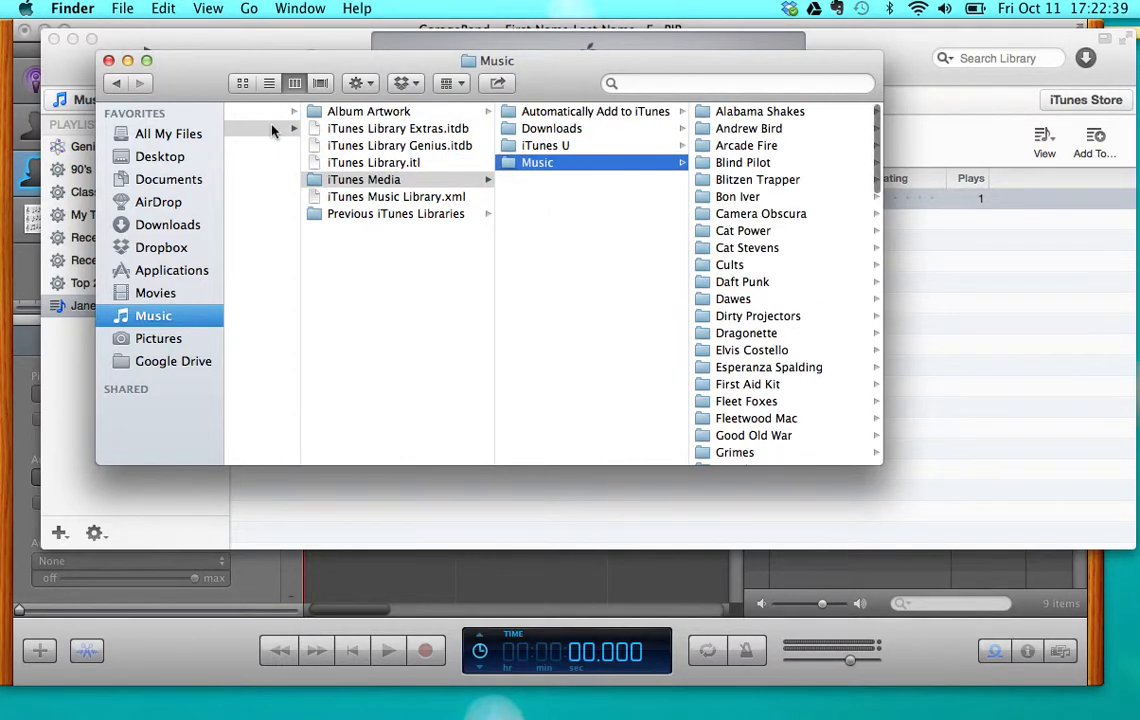
# - Find the folder with the podcast artist's name and open the album folder inside it
pyautogui.scroll(-10, 732, 265)
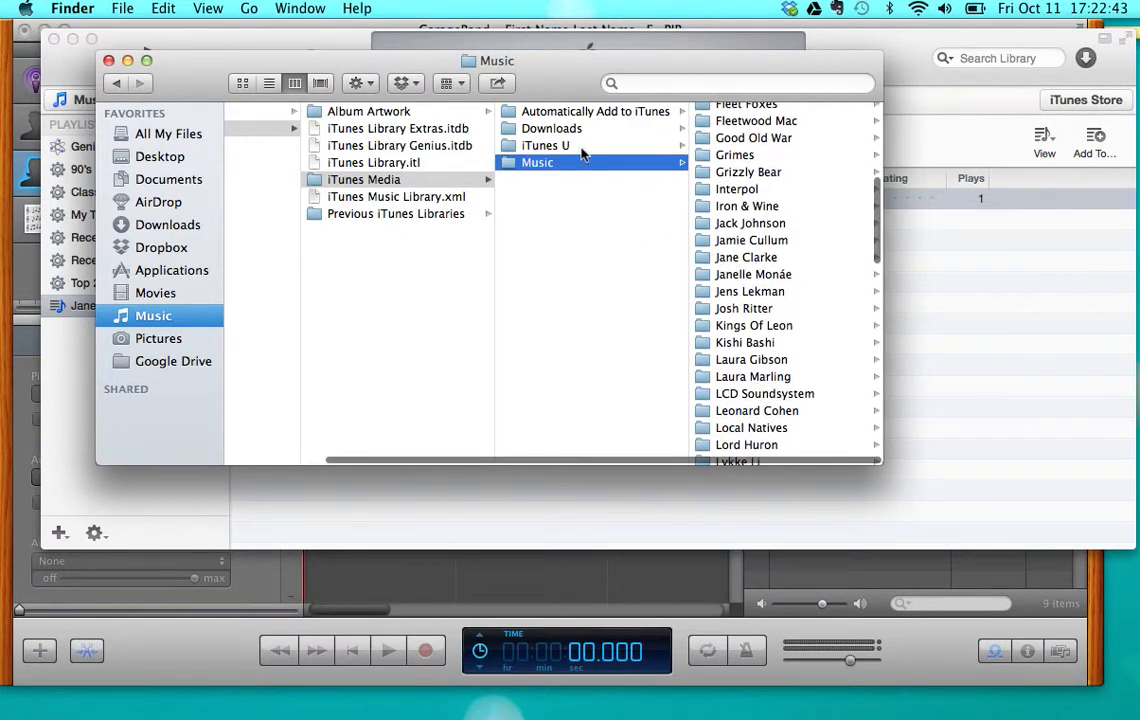
pyautogui.click(748, 257)
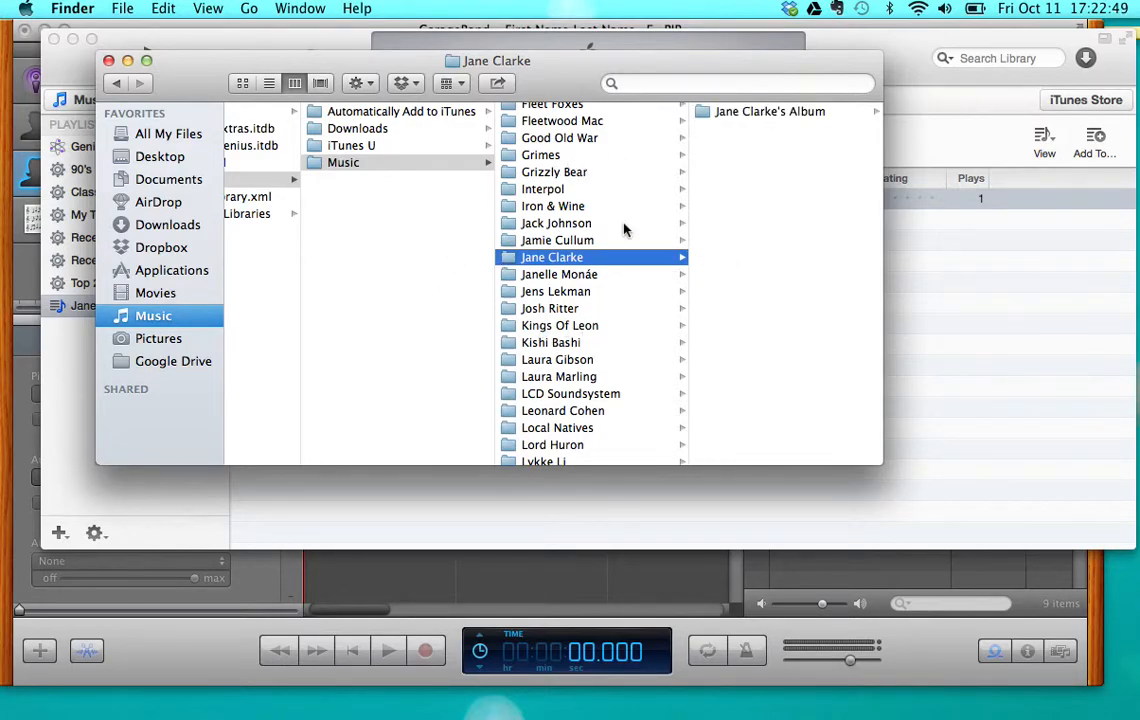
pyautogui.click(758, 116)
pyautogui.click(760, 115)
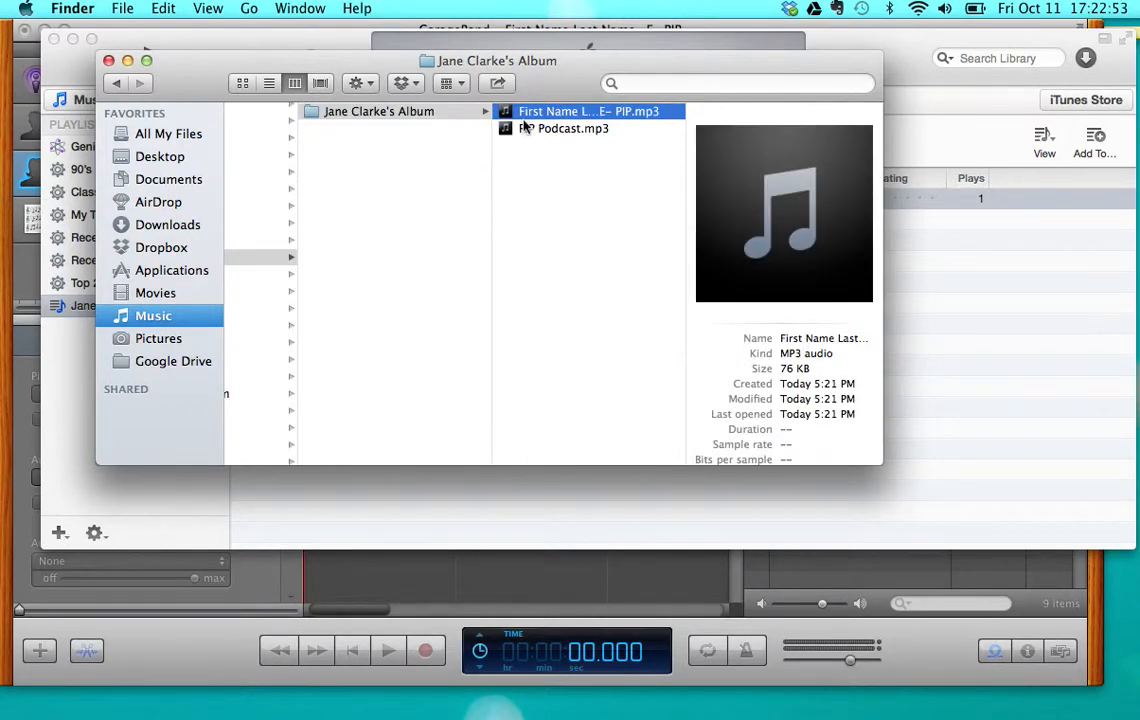
# - Move PIP Podcast.mp3 to the Trash and select the exported First Name Last Name- E- PIP.mp3 file
pyautogui.click(525, 136)
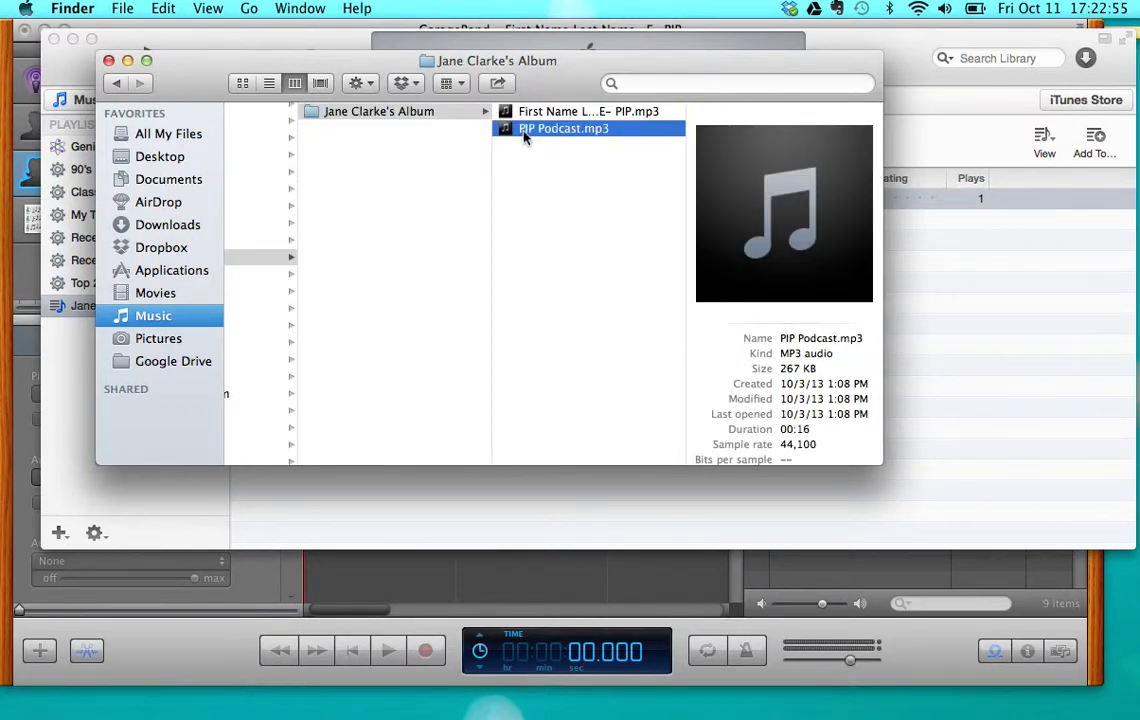
pyautogui.rightClick(525, 134)
pyautogui.click(559, 197)
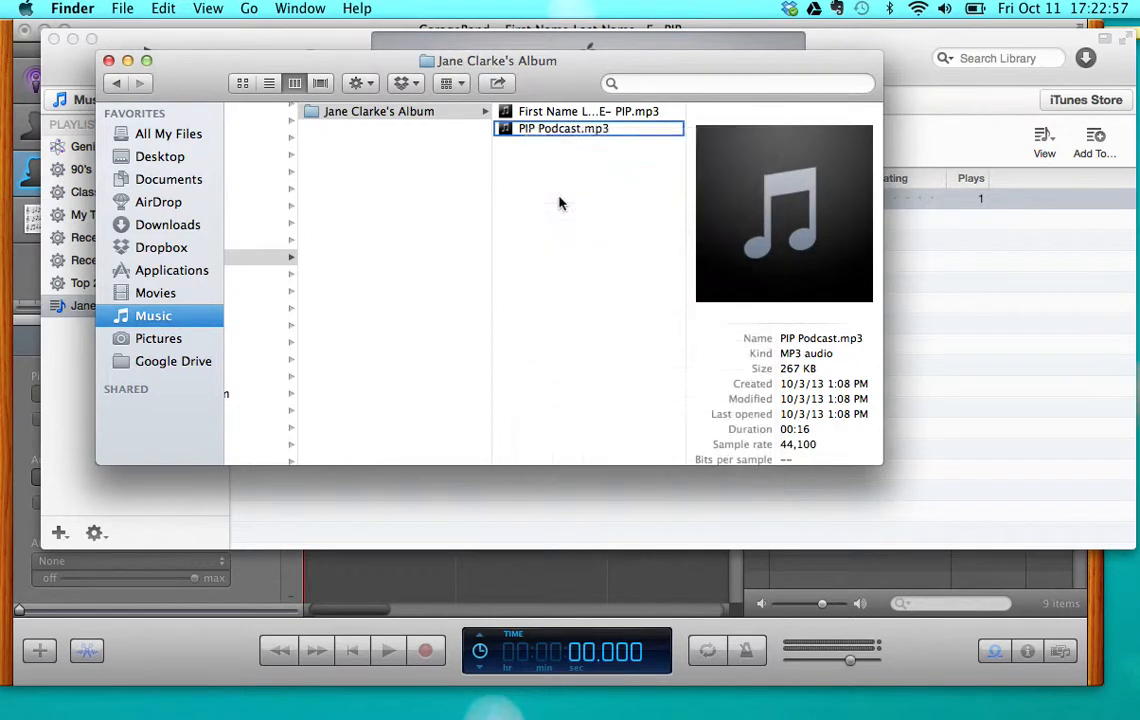
pyautogui.rightClick(513, 133)
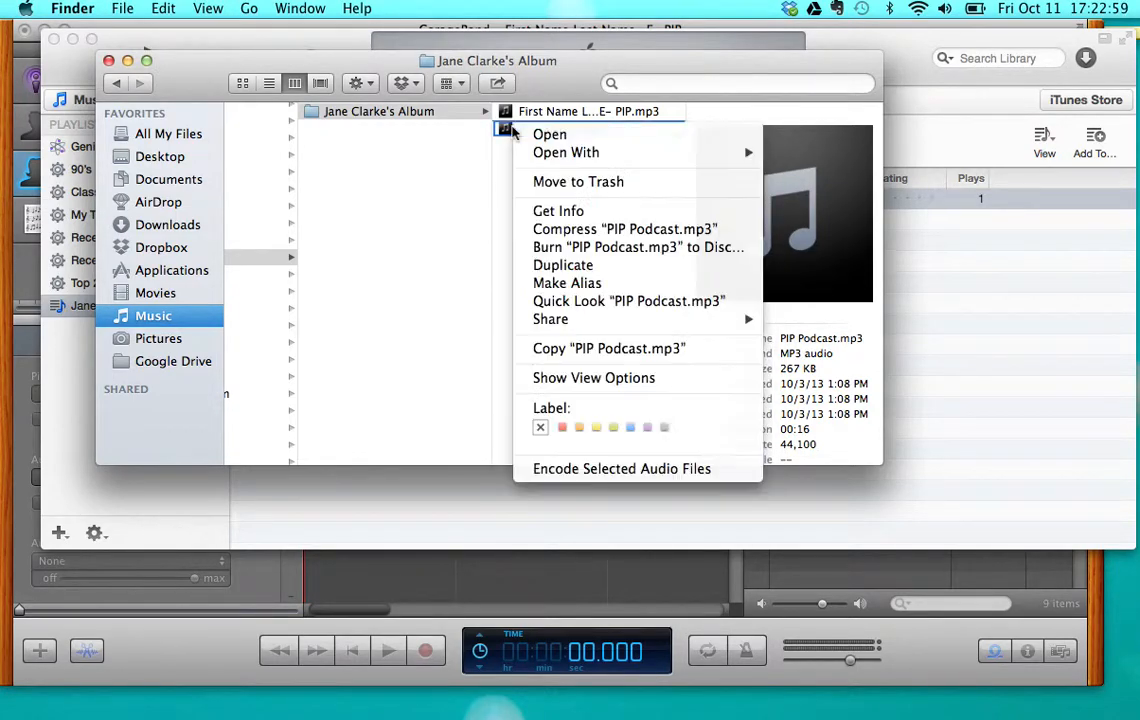
pyautogui.click(552, 181)
pyautogui.click(570, 112)
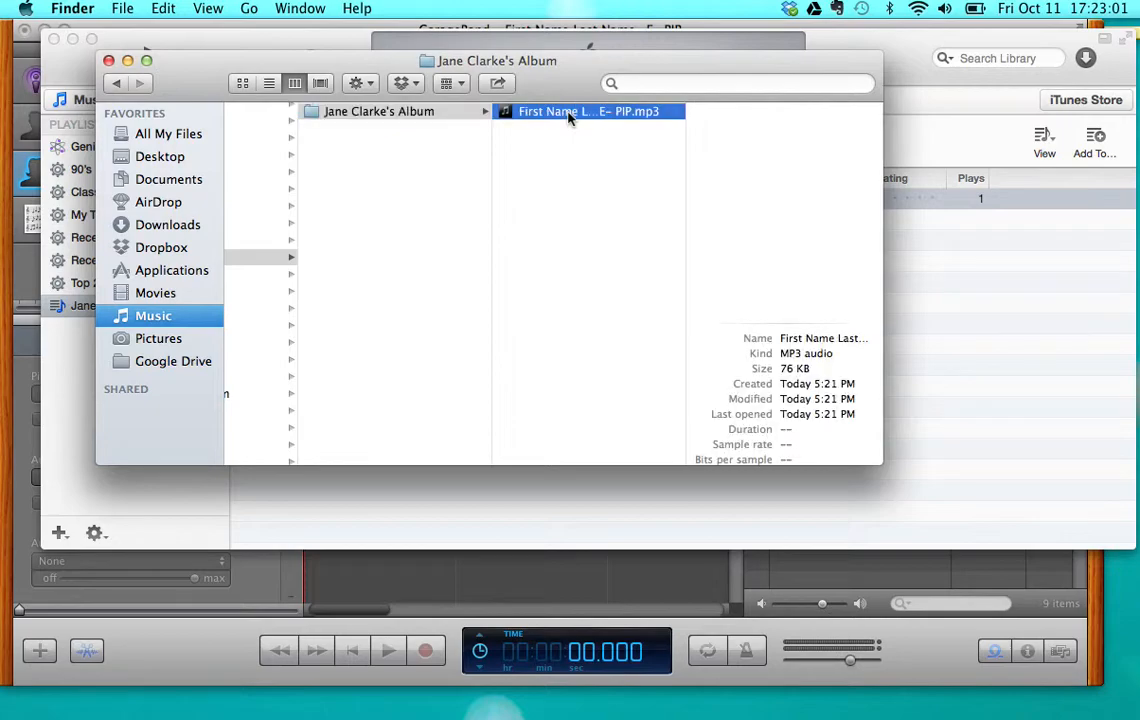